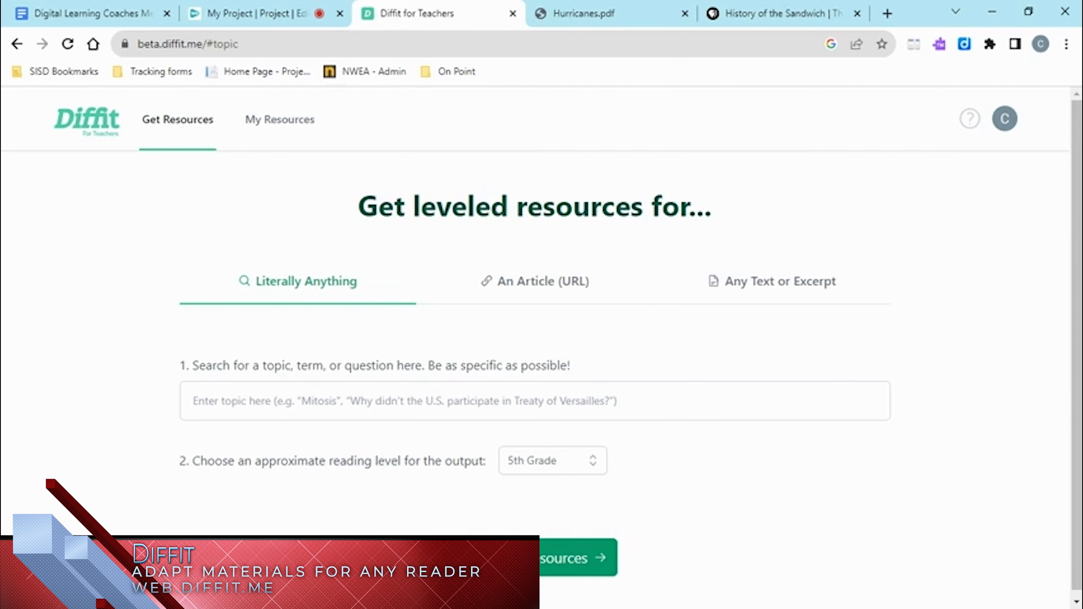
# Generate leveled resources on the topic "mitosis" at the 7th Grade reading level
pyautogui.click(300, 399)
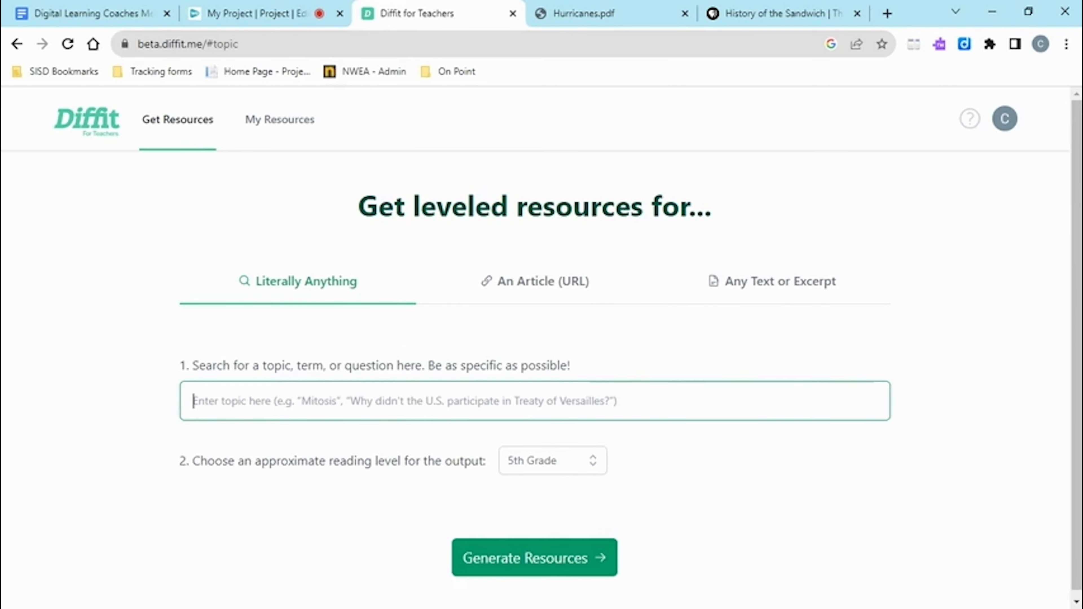
pyautogui.write('mitosis')
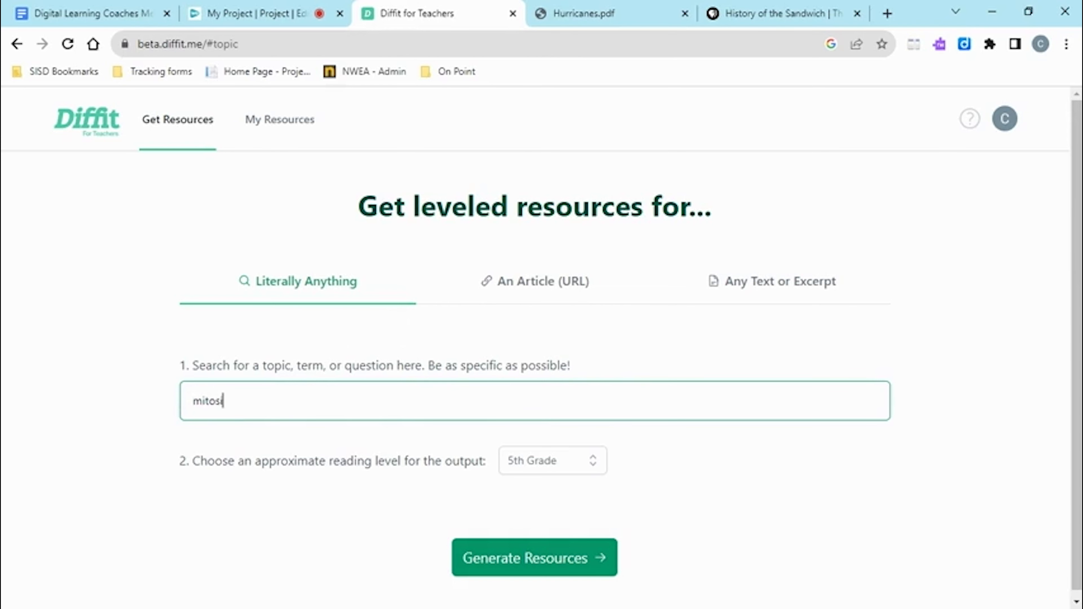
pyautogui.click(695, 538)
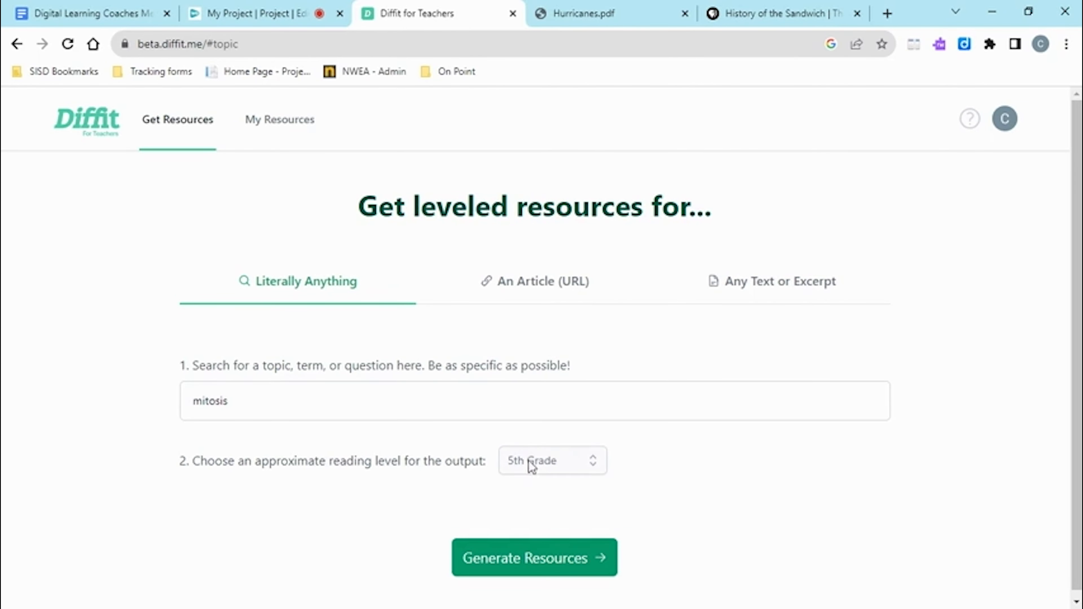
pyautogui.click(587, 466)
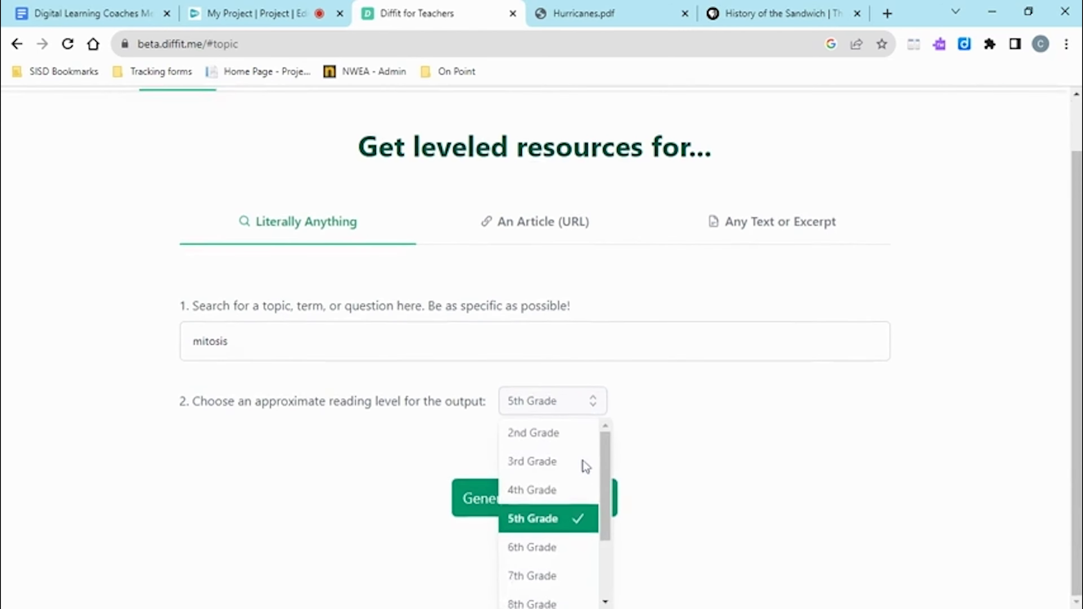
pyautogui.scroll(-2, 581, 479)
pyautogui.click(550, 496)
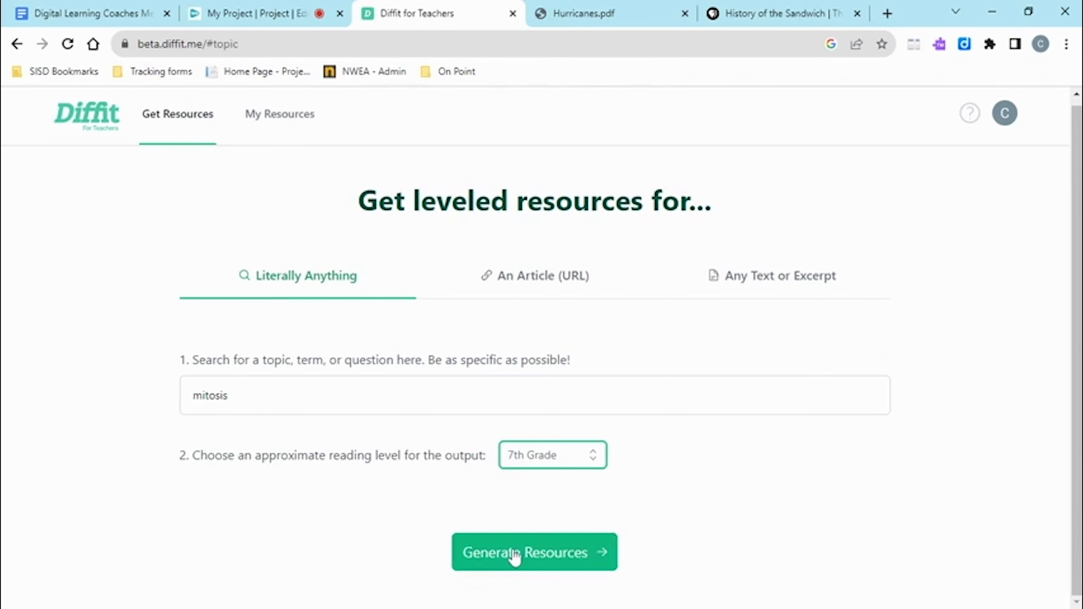
pyautogui.click(515, 556)
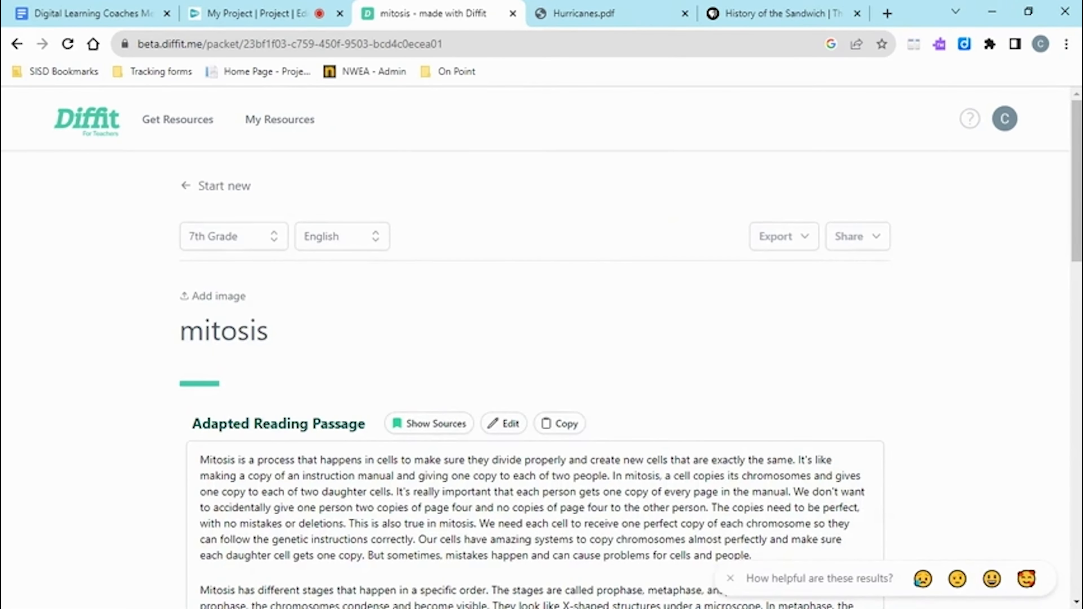
# Show the sources of the adapted reading passage, review the source list, and hide the sources again
pyautogui.scroll(-2, 622, 368)
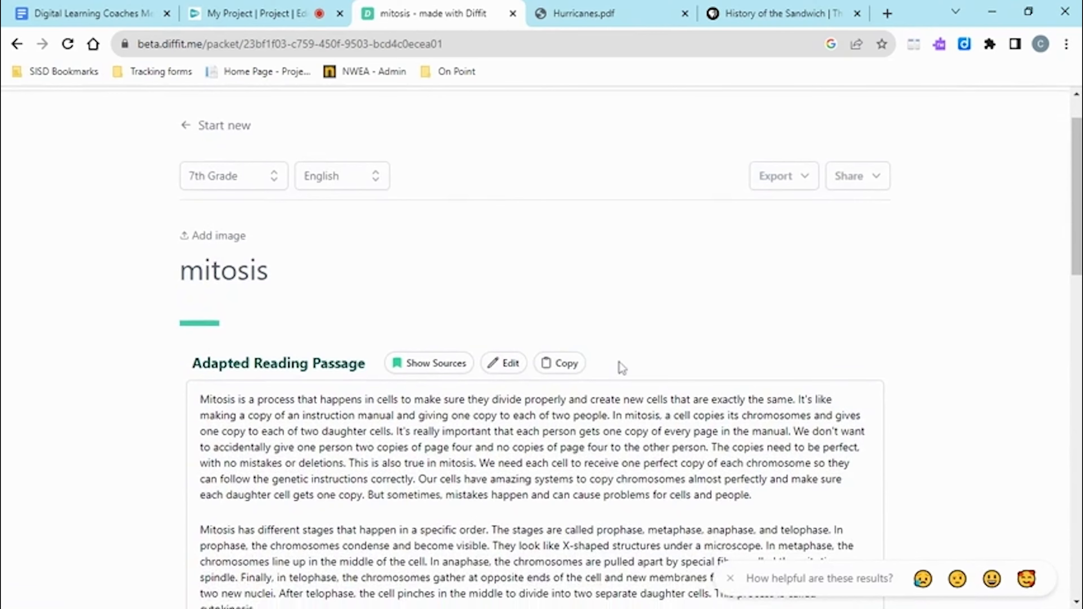
pyautogui.scroll(-5, 533, 384)
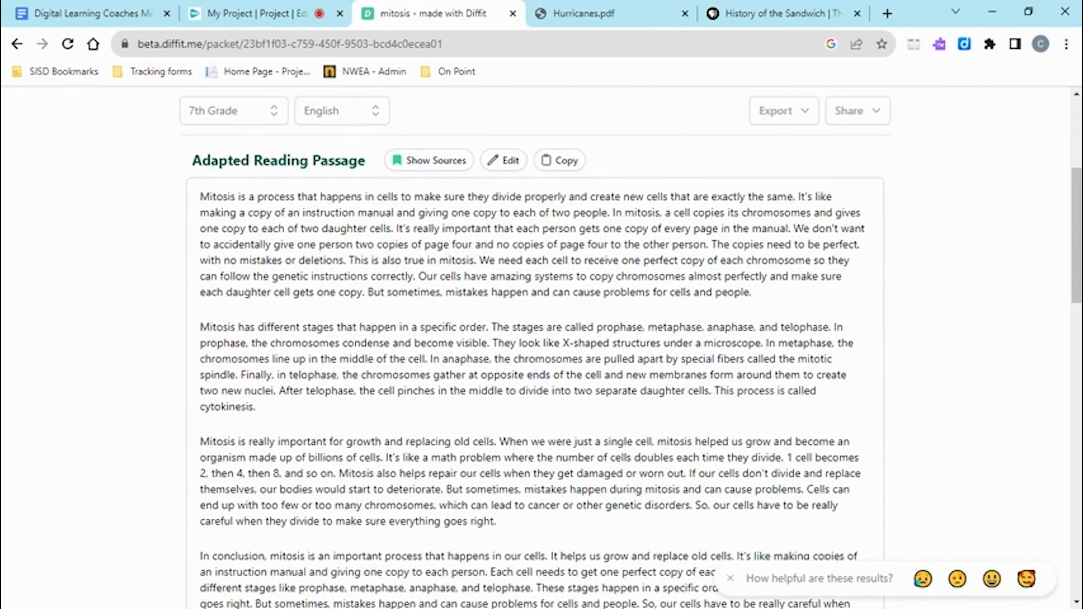
pyautogui.click(418, 161)
pyautogui.scroll(-9, 435, 186)
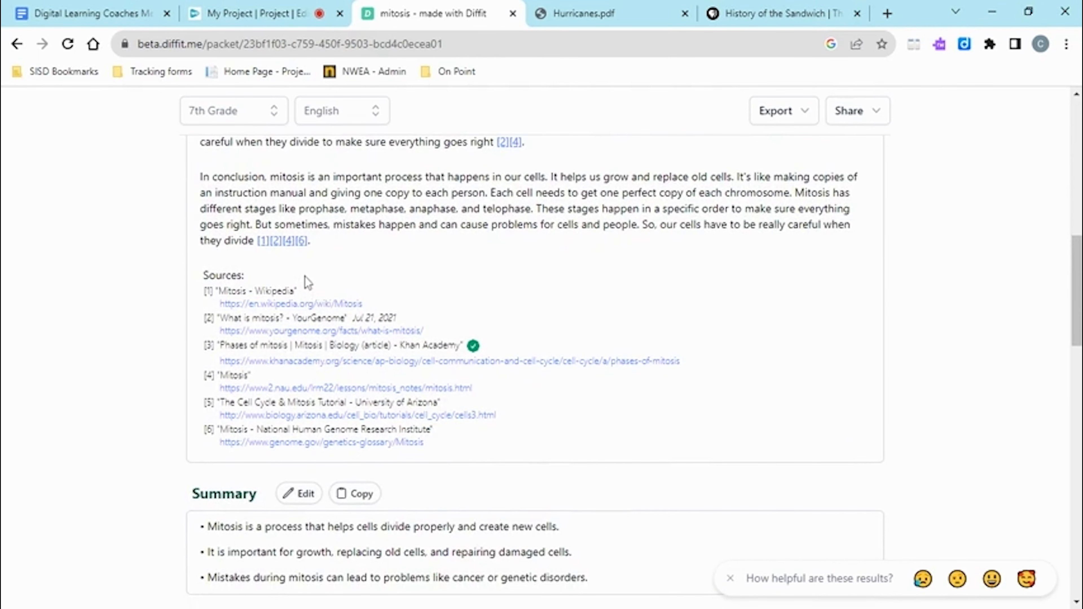
pyautogui.scroll(12, 307, 461)
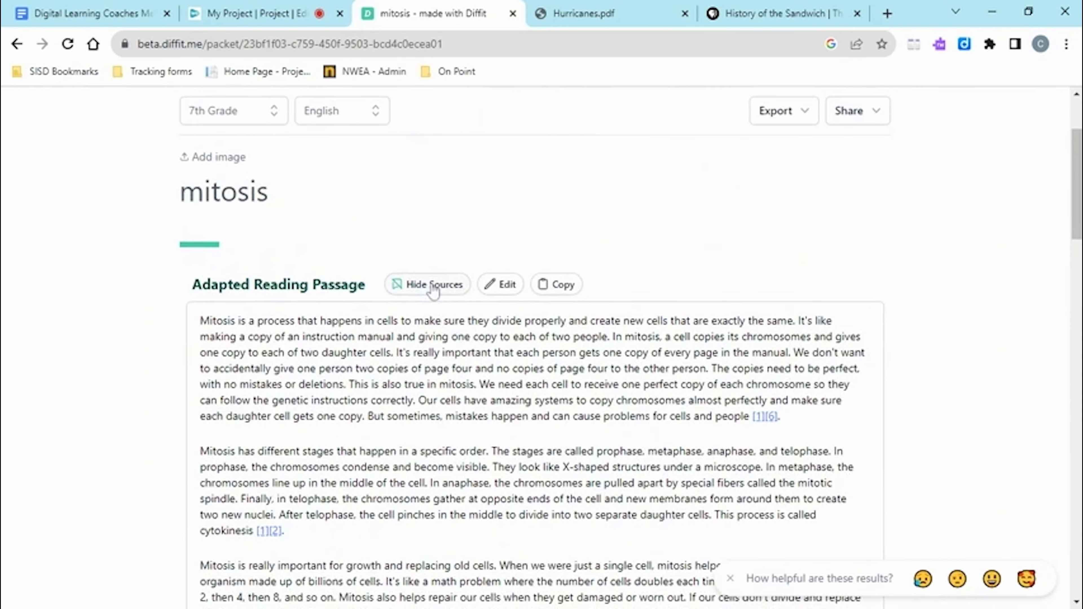
pyautogui.click(433, 291)
pyautogui.click(433, 291)
pyautogui.click(433, 291)
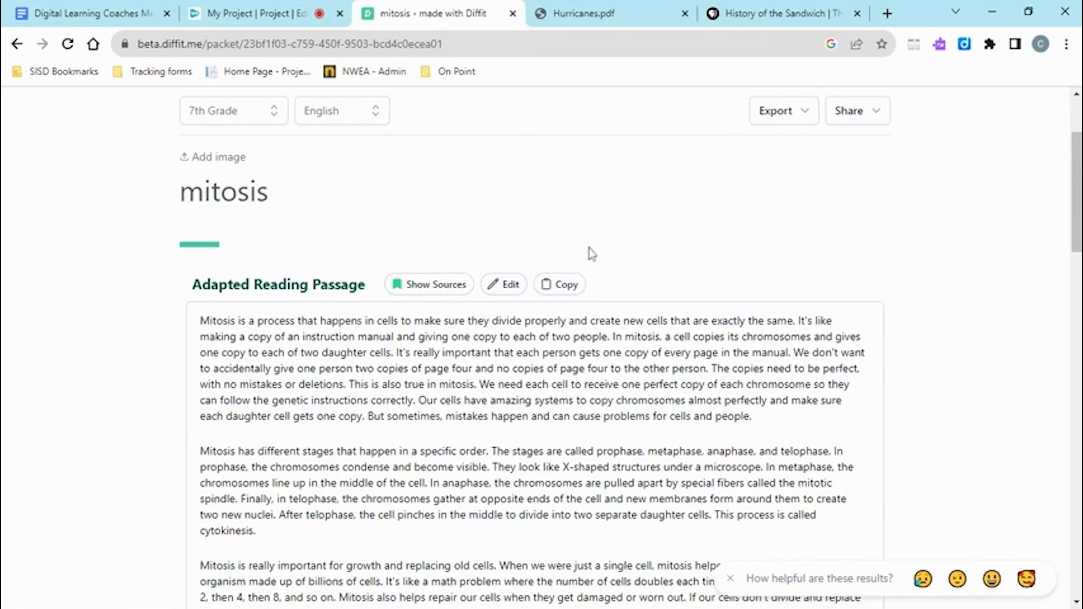
# Check the available export options, then review the summary and key vocabulary words of the mitosis resource
pyautogui.click(815, 110)
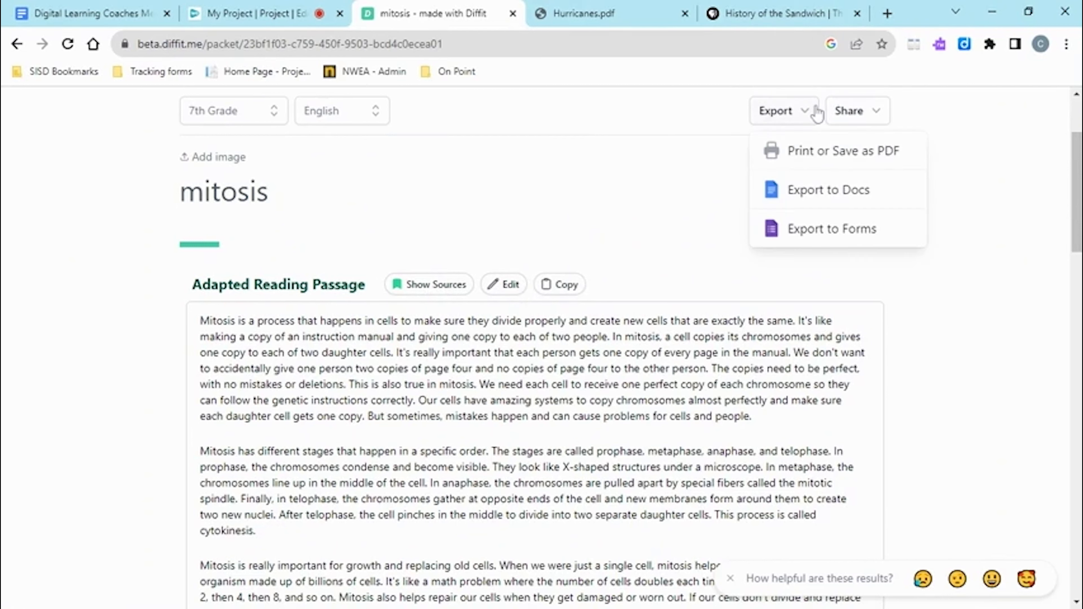
pyautogui.click(804, 122)
pyautogui.scroll(-12, 898, 307)
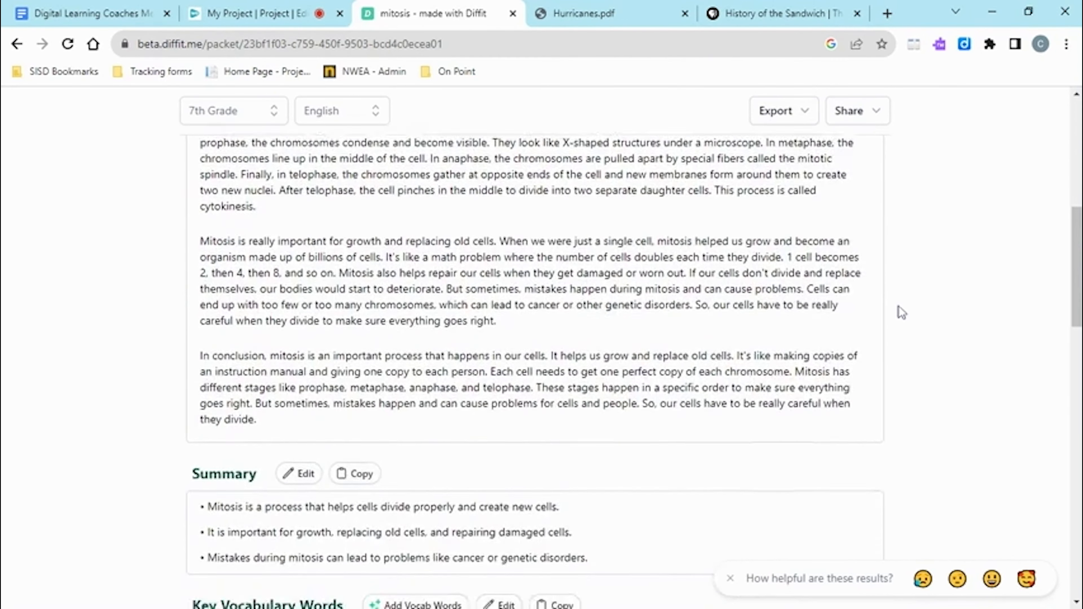
pyautogui.scroll(-2, 800, 334)
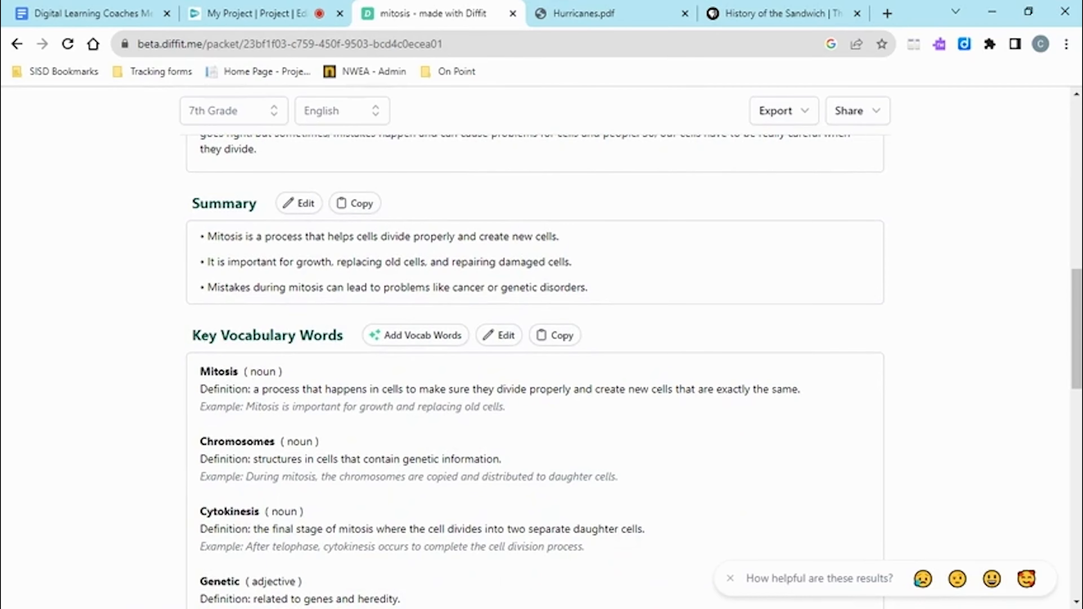
pyautogui.scroll(-12, 143, 350)
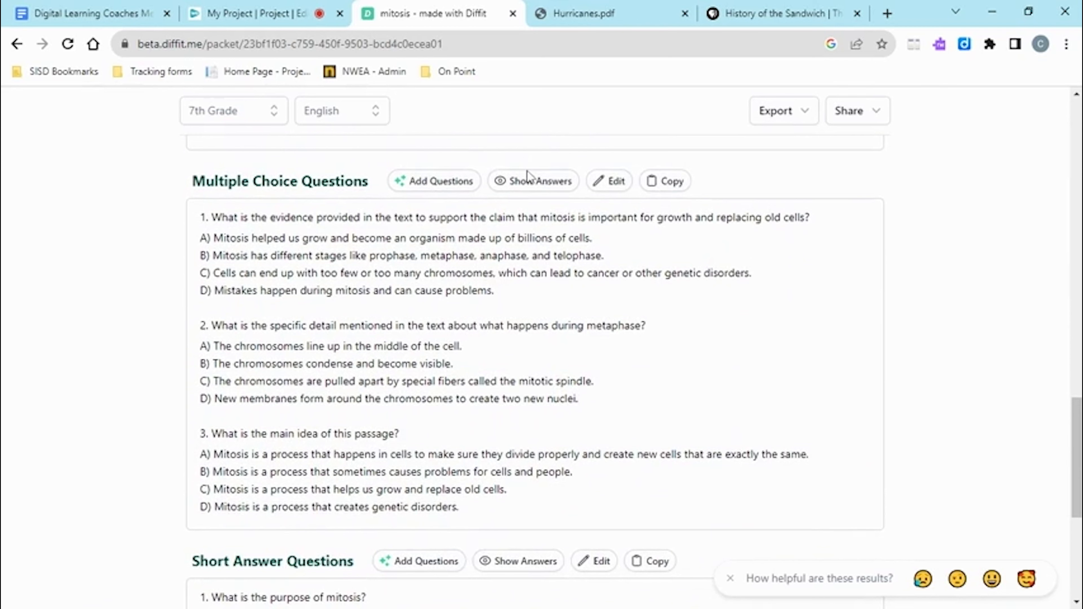
# Reveal and hide the answers of the multiple choice questions and of the short answer questions
pyautogui.click(533, 182)
pyautogui.click(533, 182)
pyautogui.scroll(-7, 482, 286)
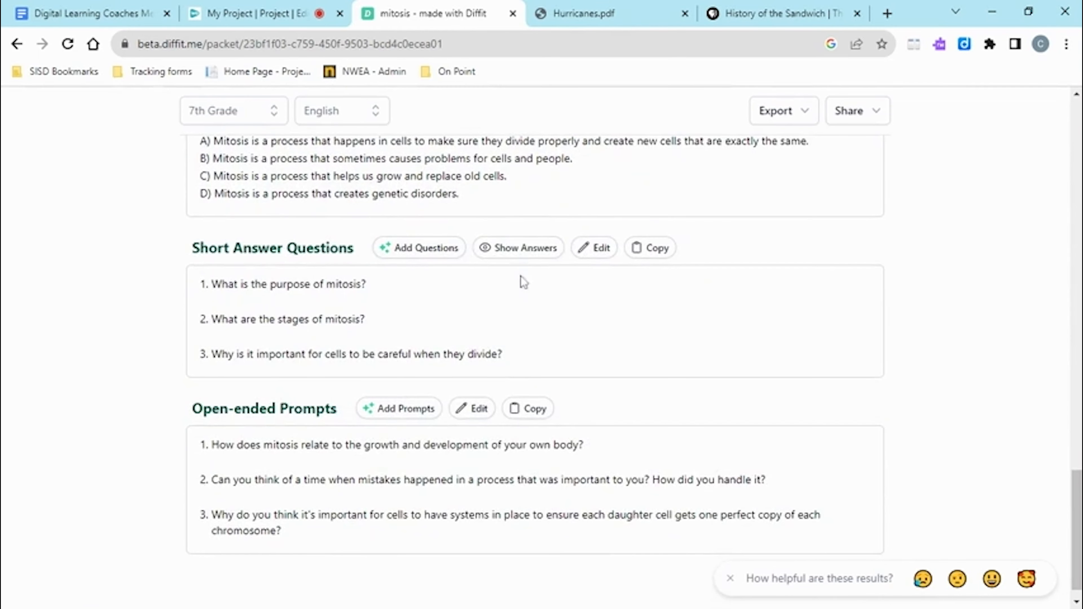
pyautogui.click(527, 255)
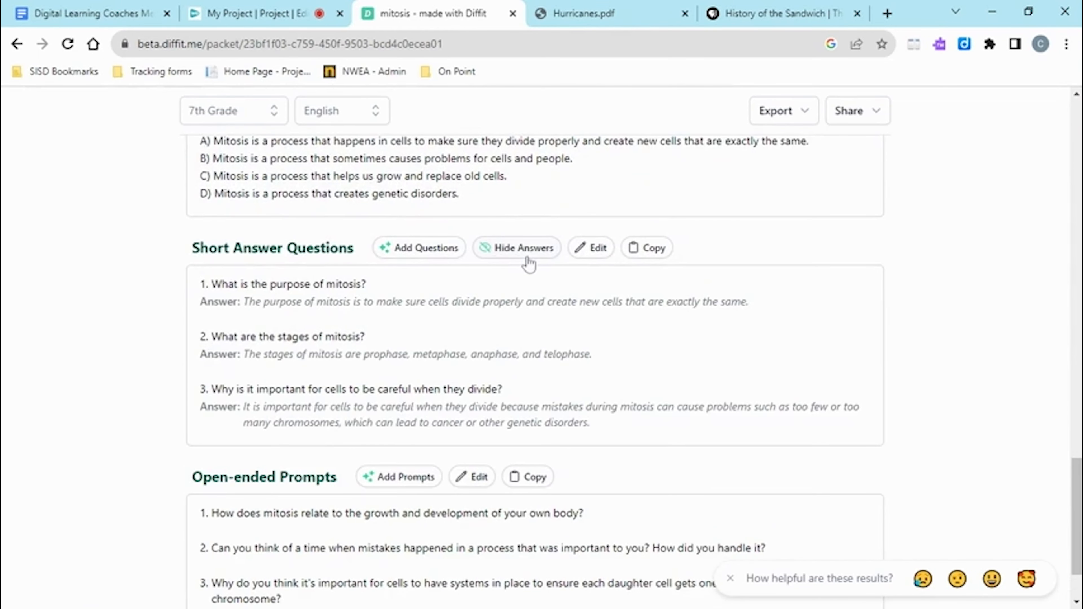
pyautogui.click(528, 255)
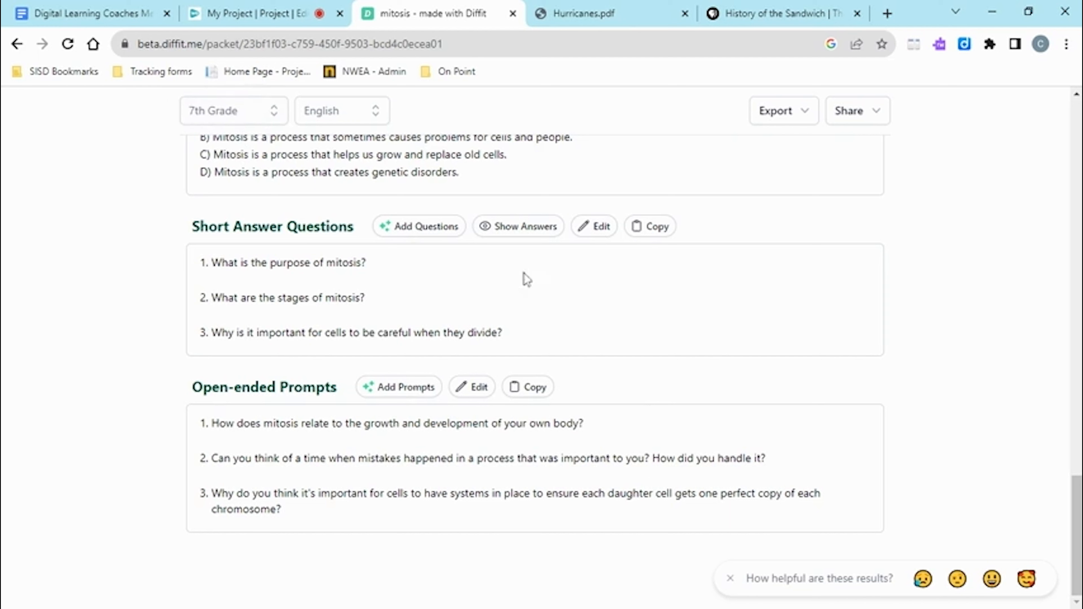
# Change the mitosis resource's reading level to 5th Grade and review the regenerated passage, vocabulary and questions
pyautogui.click(276, 113)
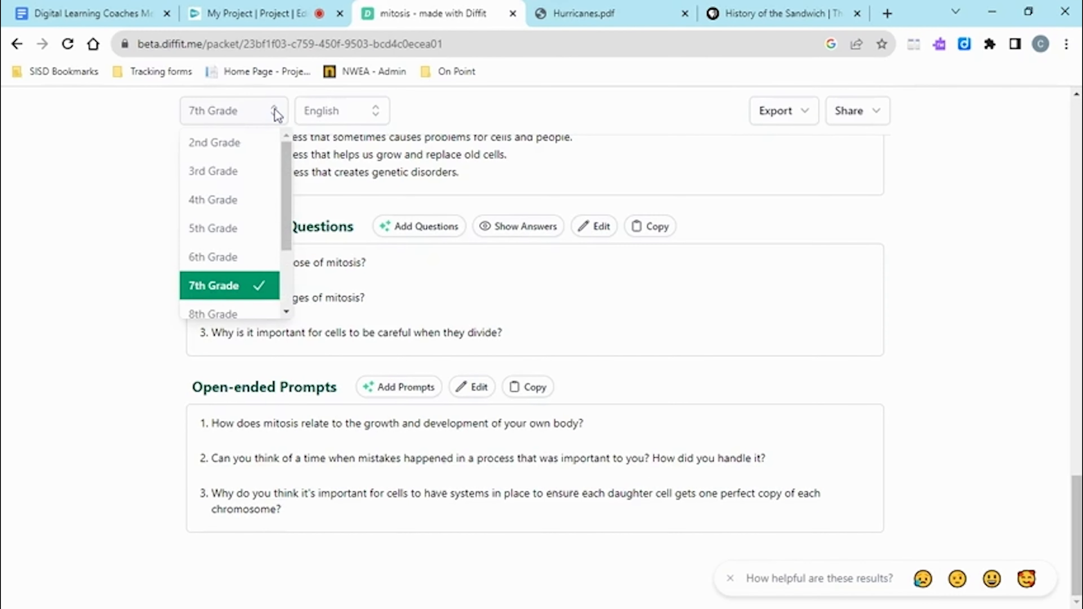
pyautogui.click(219, 227)
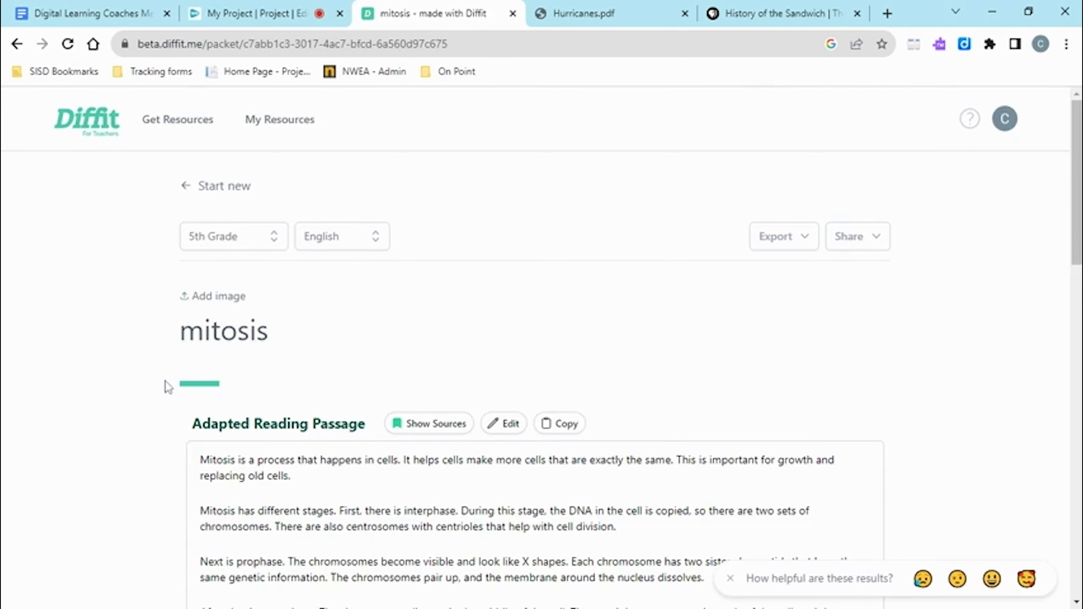
pyautogui.scroll(-4, 168, 387)
pyautogui.scroll(-3, 168, 387)
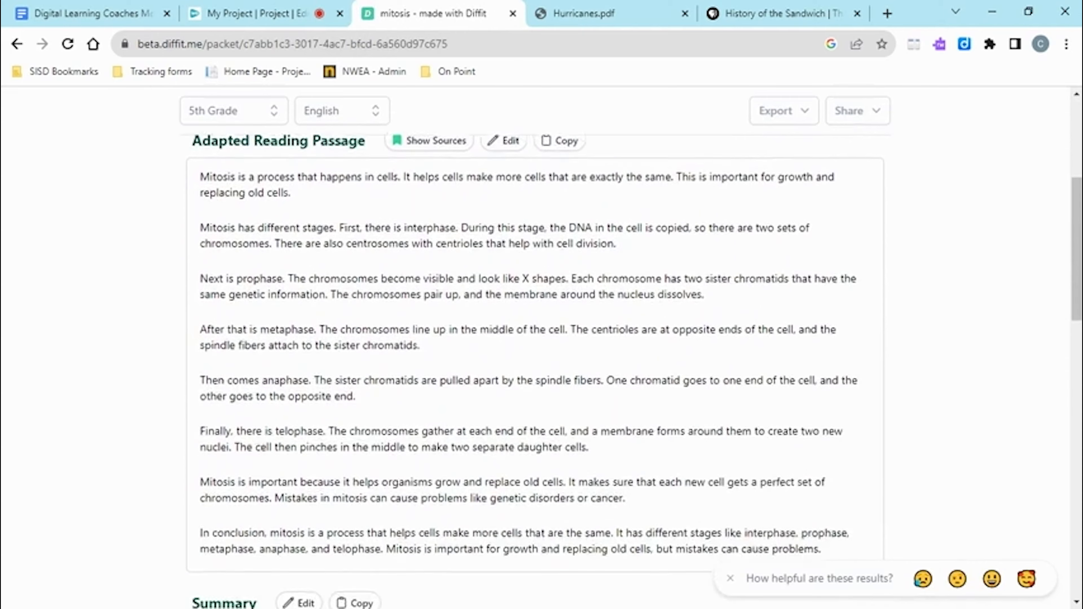
pyautogui.scroll(-4, 168, 387)
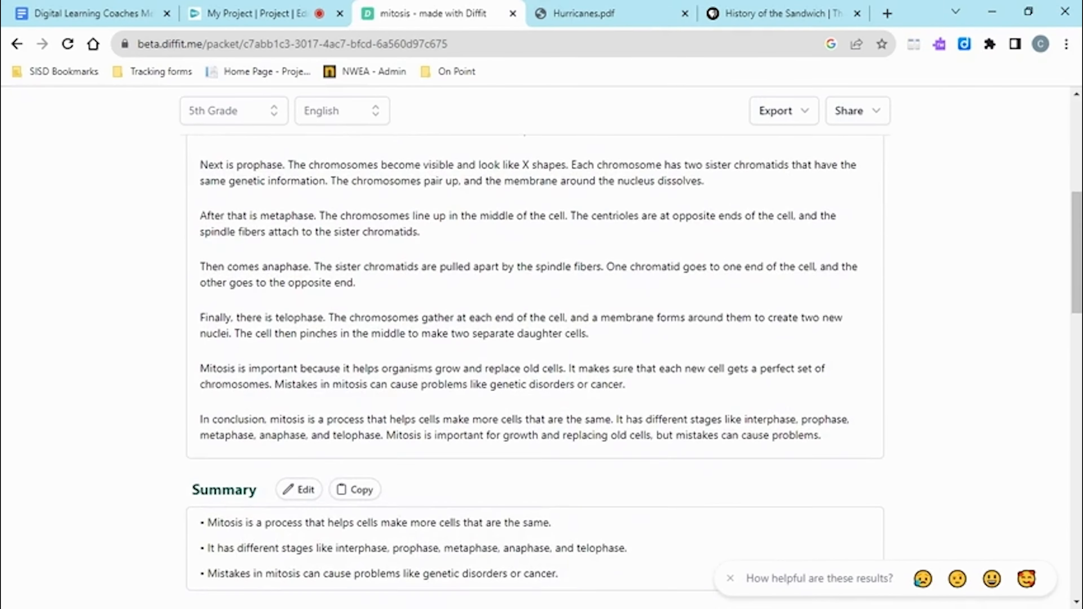
pyautogui.scroll(-9, 535, 371)
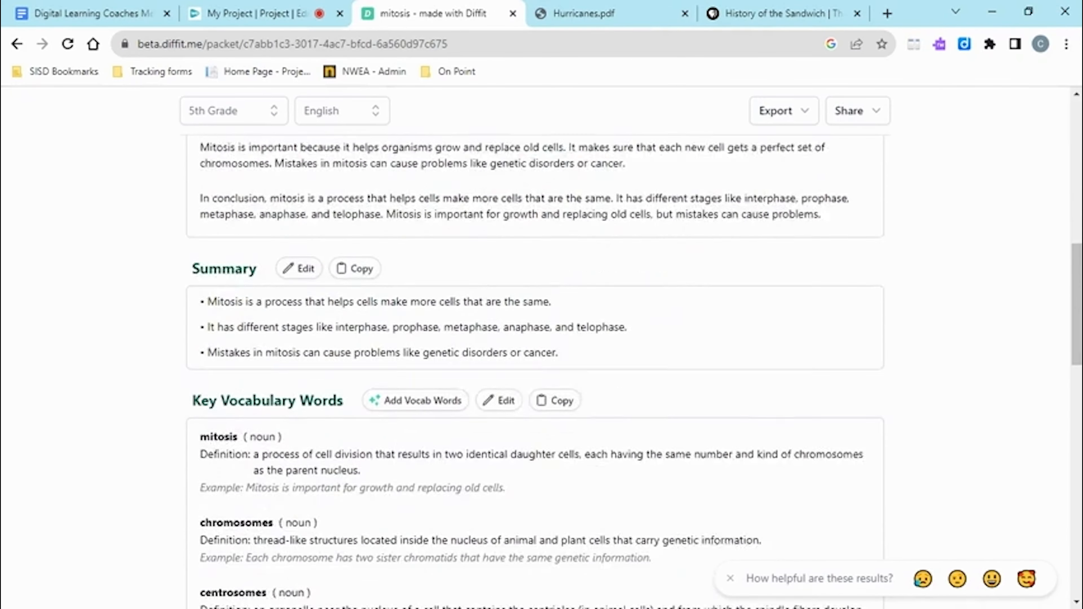
pyautogui.scroll(-11, 535, 371)
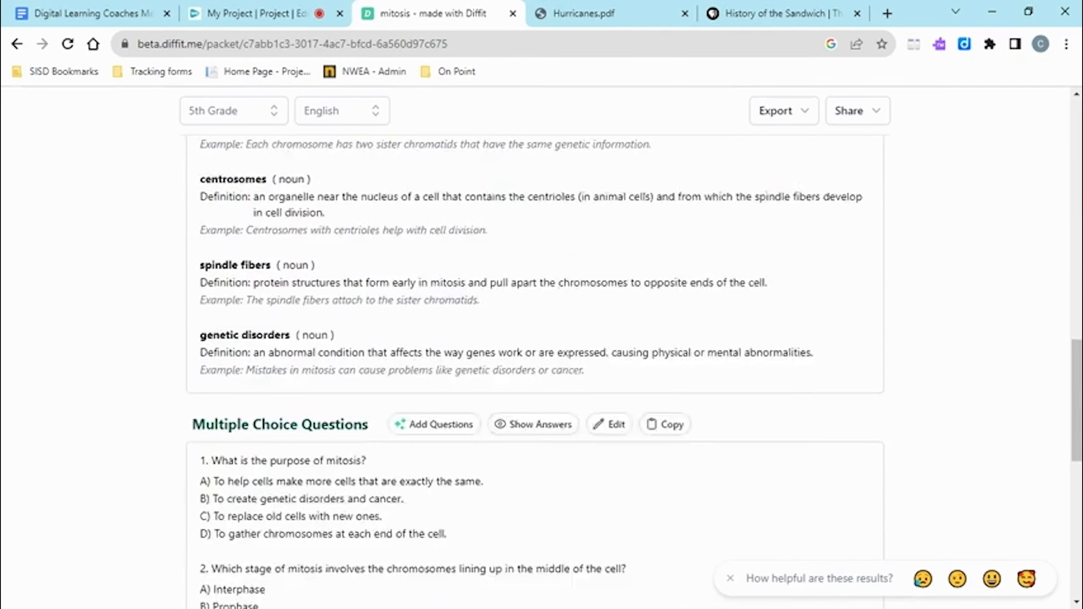
pyautogui.scroll(-7, 535, 371)
pyautogui.scroll(20, 535, 371)
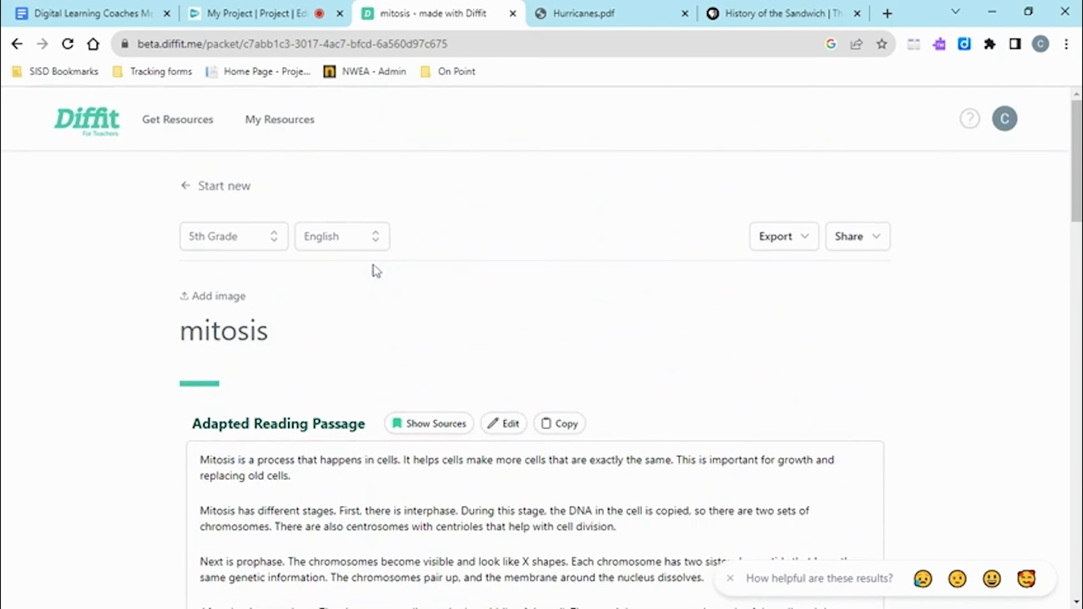
# Change the mitosis resource's language to Spanish and review the translated content
pyautogui.click(380, 237)
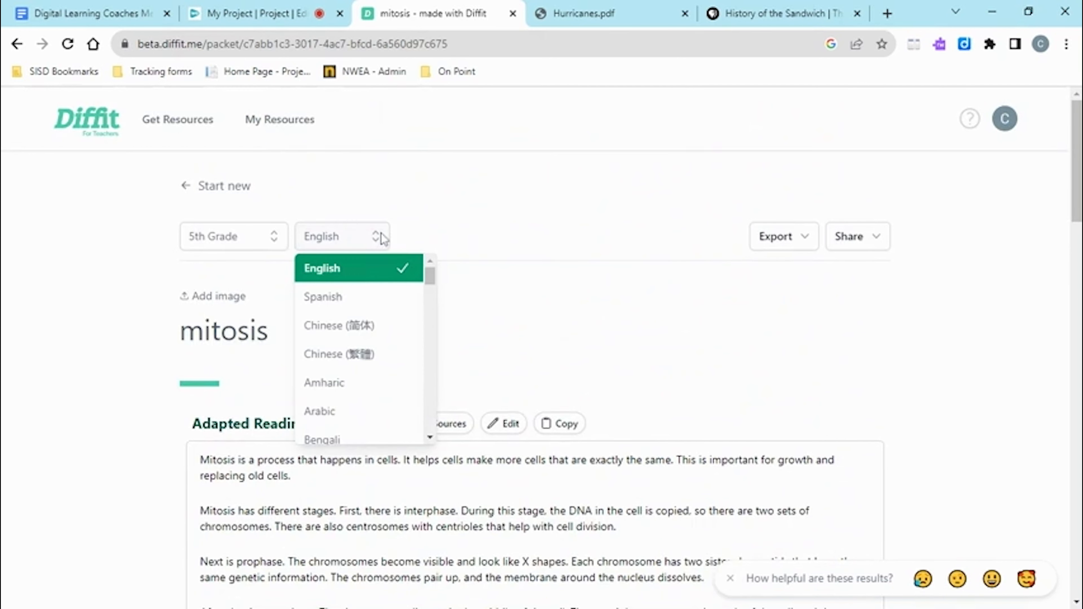
pyautogui.click(342, 293)
pyautogui.click(444, 245)
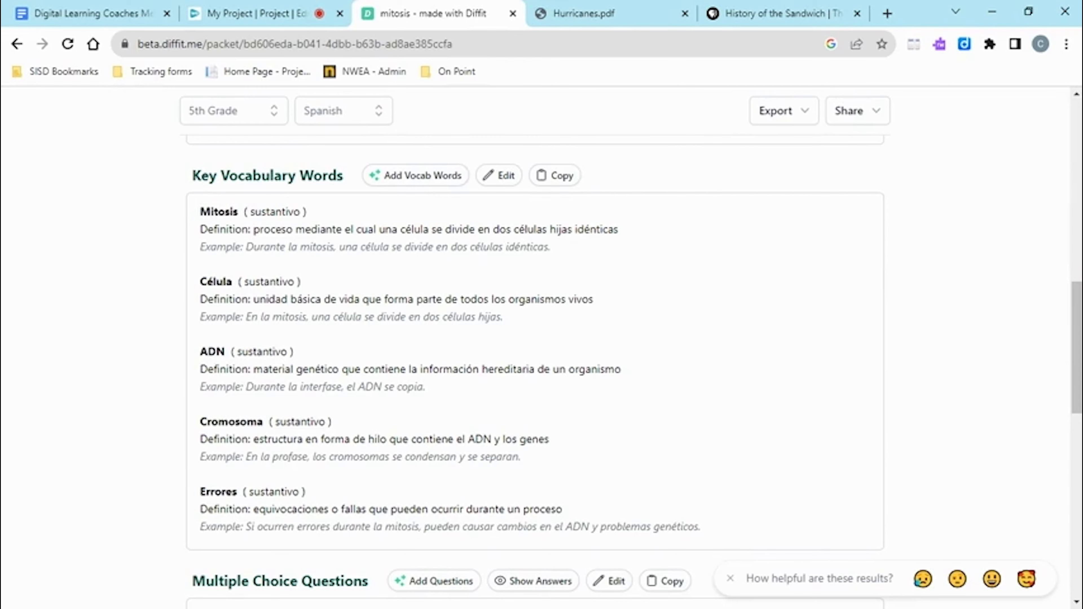
pyautogui.scroll(10, 235, 202)
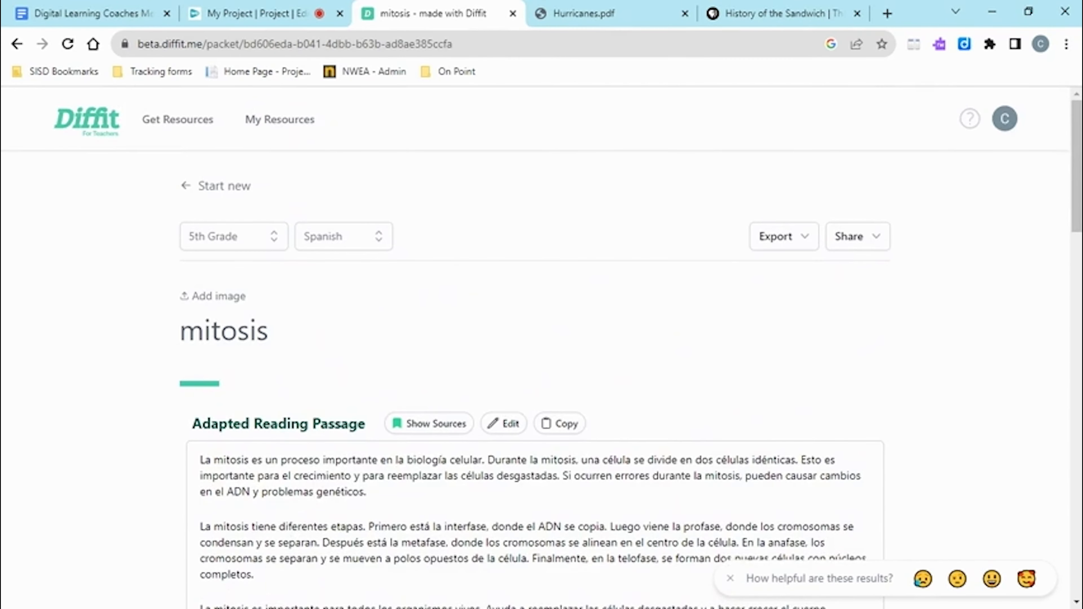
pyautogui.click(230, 191)
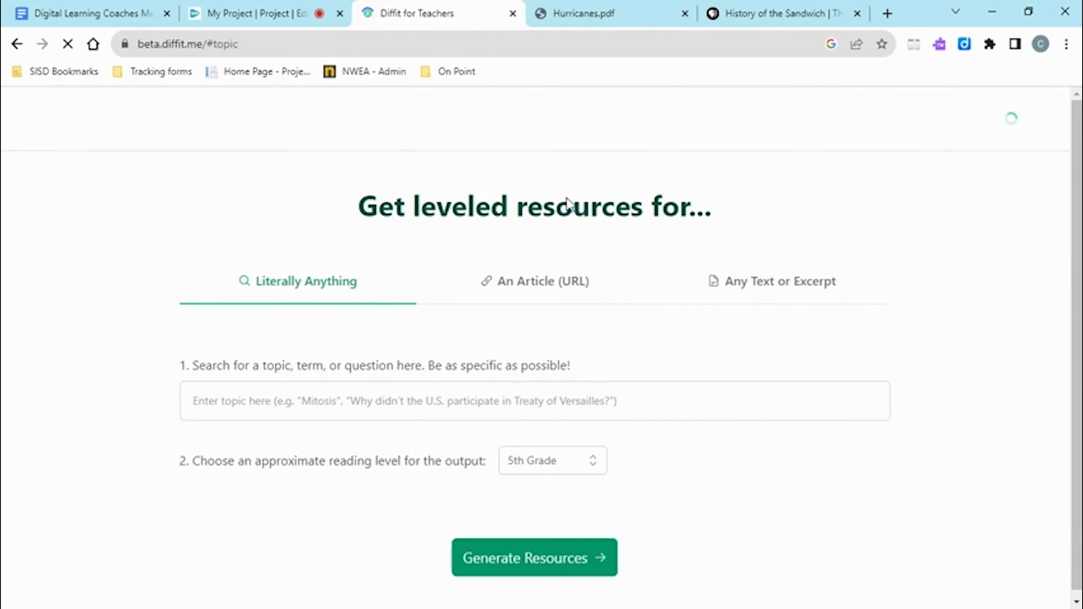
pyautogui.click(506, 285)
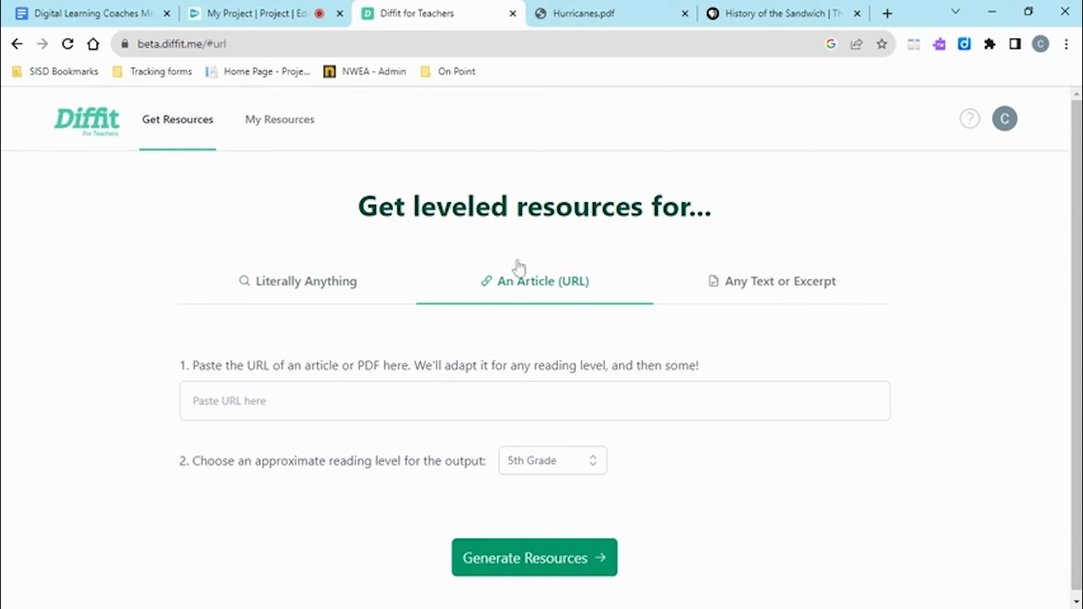
pyautogui.click(771, 12)
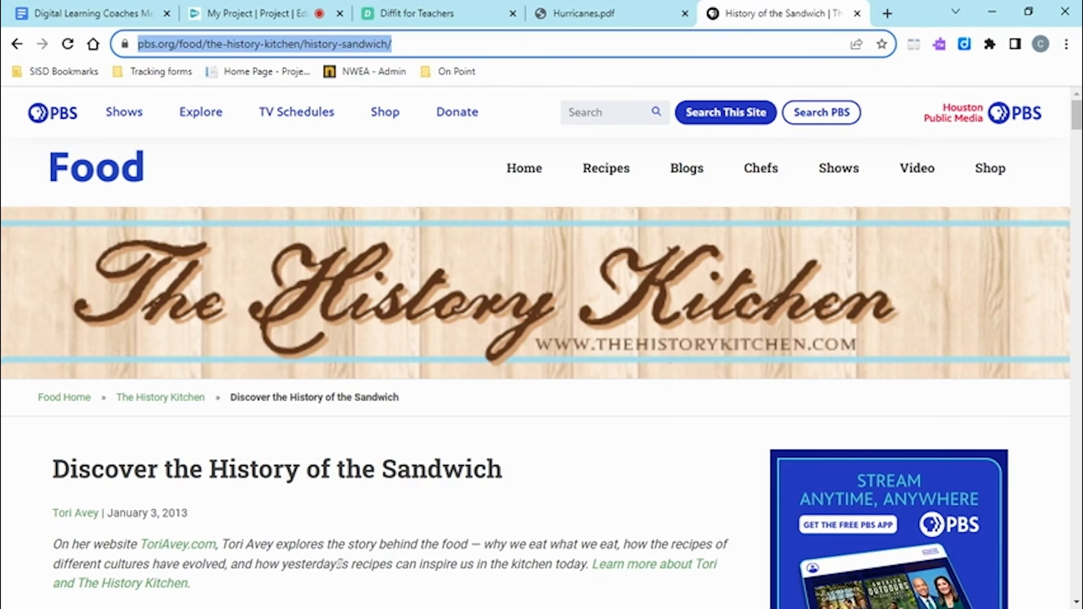
pyautogui.click(443, 11)
pyautogui.write('https://www.pbs.org/food/the-history-kitchen/history-sandwich/')
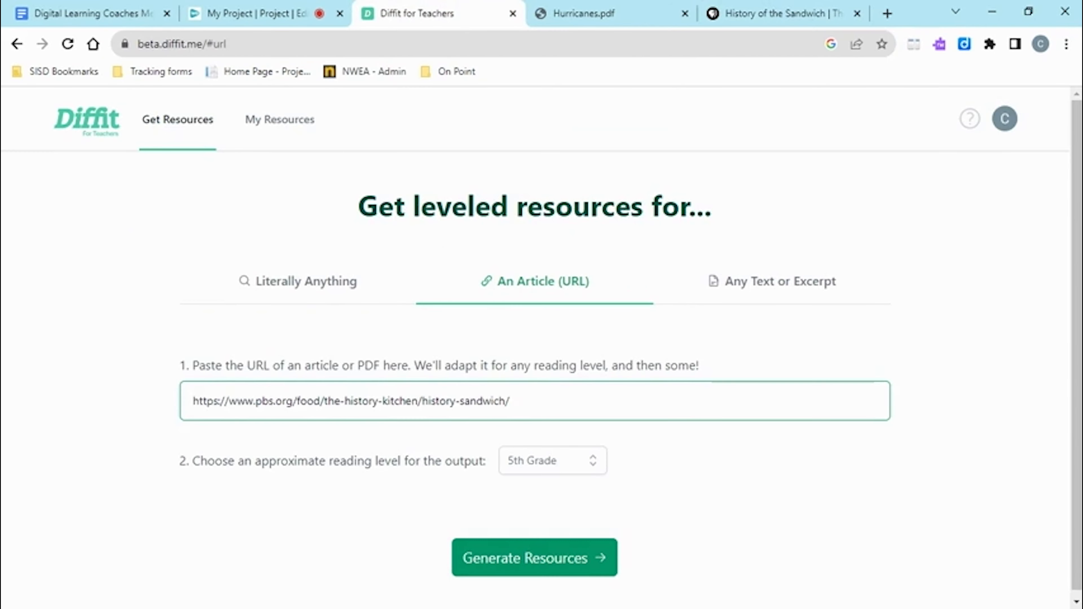
# Set the article's output reading level to 8th Grade and generate the resources
pyautogui.click(551, 467)
pyautogui.scroll(-2, 549, 495)
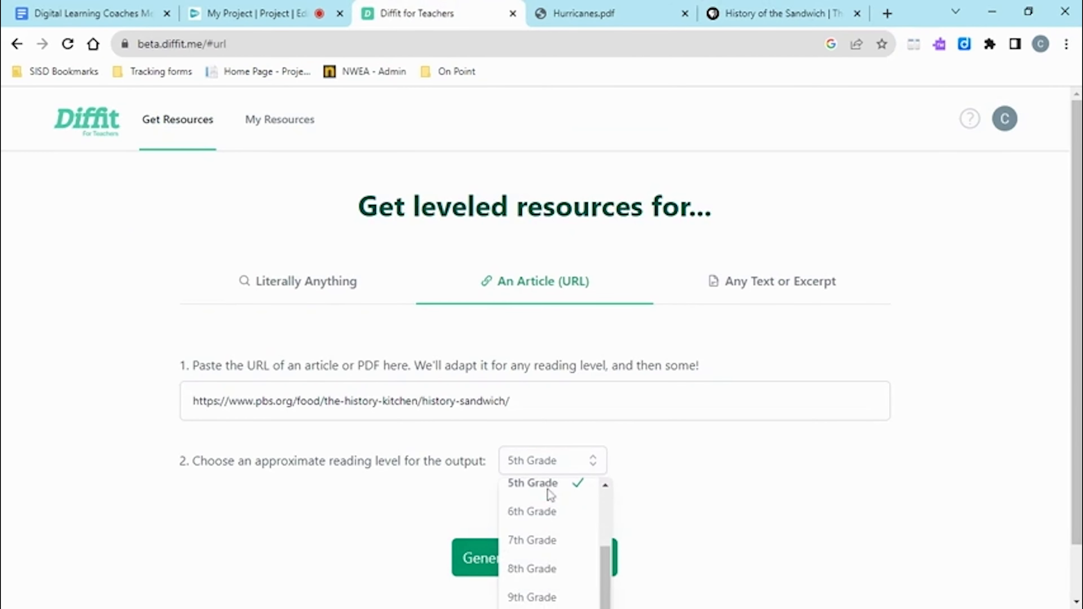
pyautogui.click(553, 568)
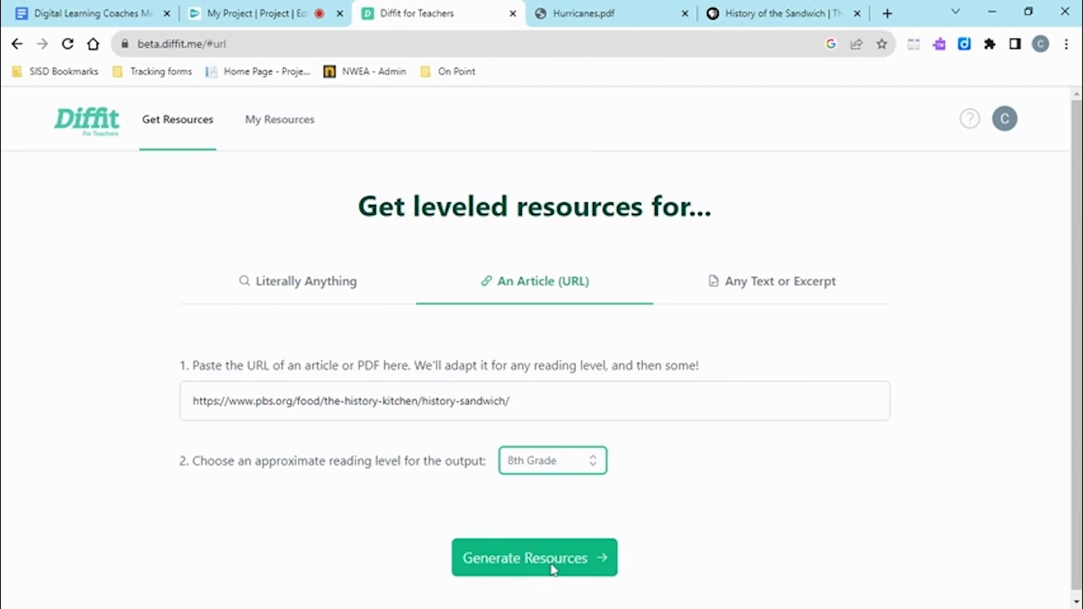
pyautogui.click(550, 562)
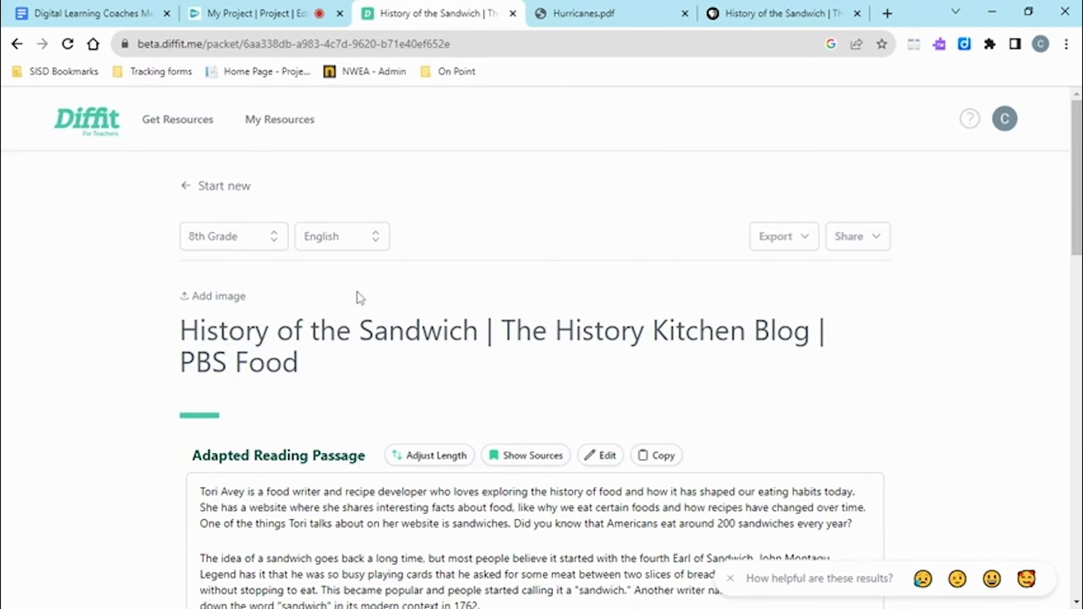
# Review the adapted 8th Grade reading passage and summary generated from the sandwich history article
pyautogui.scroll(-3, 542, 345)
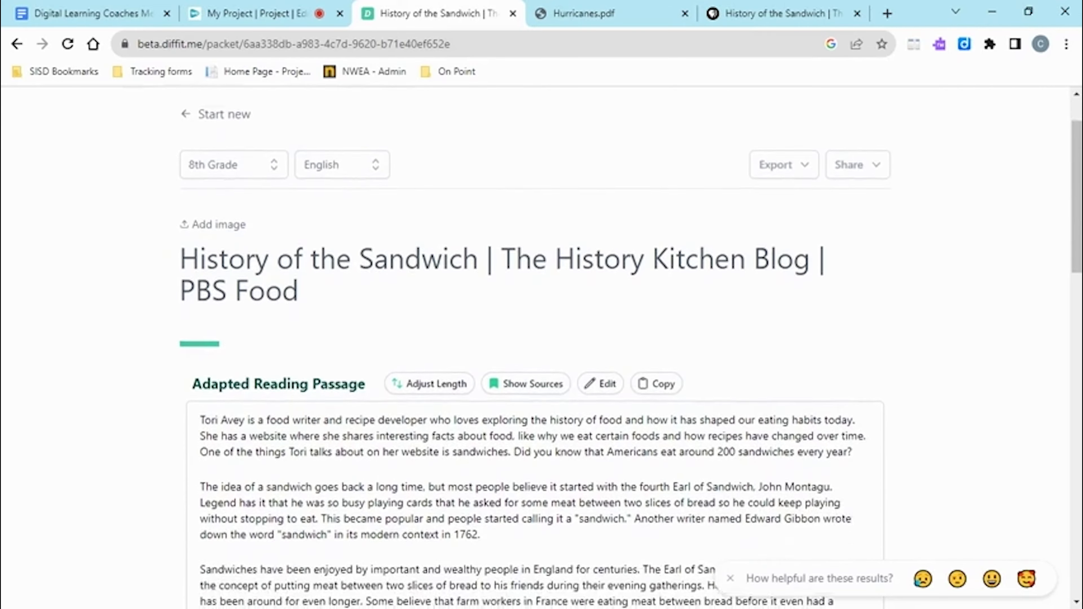
pyautogui.scroll(-5, 542, 371)
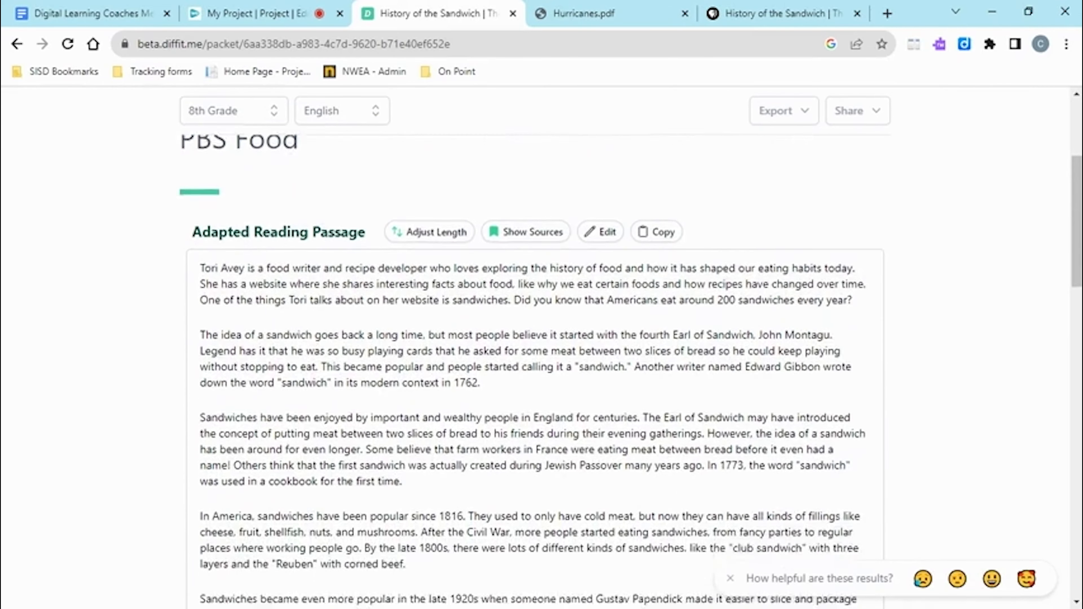
pyautogui.scroll(-5, 542, 372)
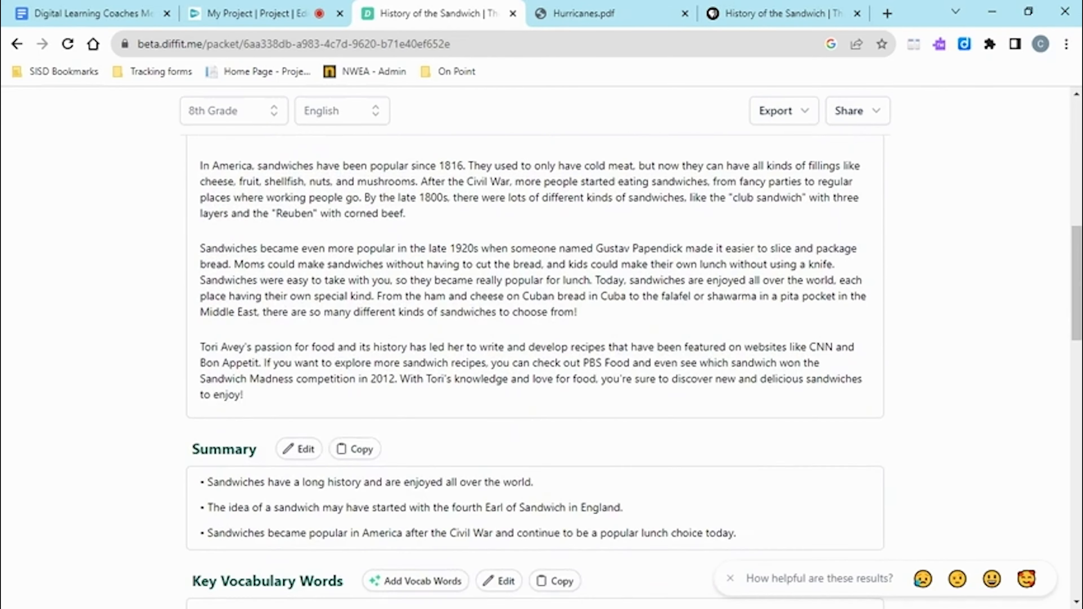
pyautogui.scroll(10, 541, 371)
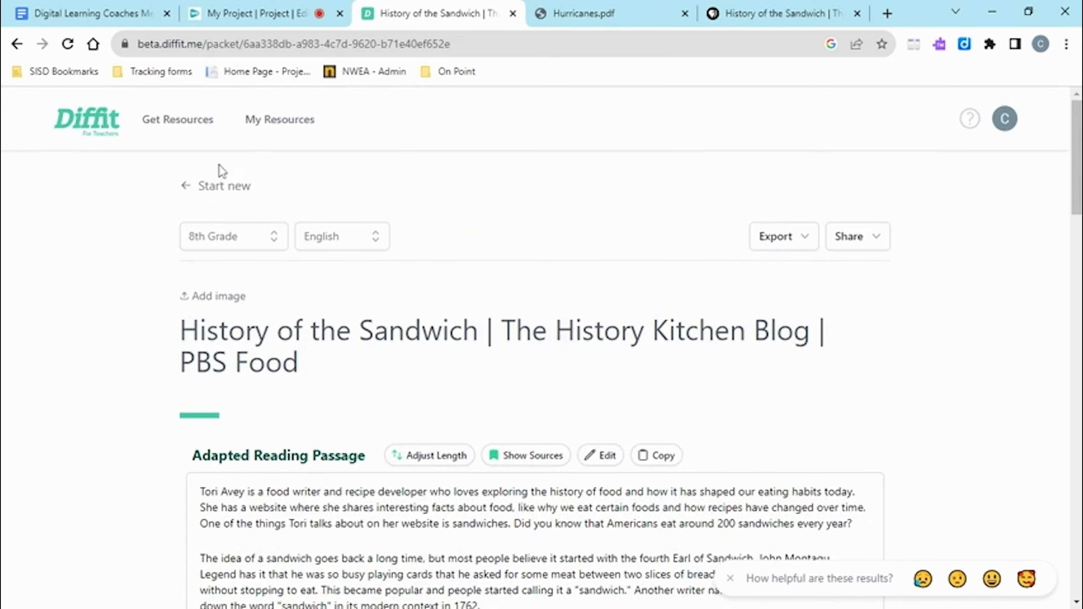
# Start a new resource from text or an excerpt, upload the hurricane PDF and generate resources at the 5th Grade level
pyautogui.click(217, 188)
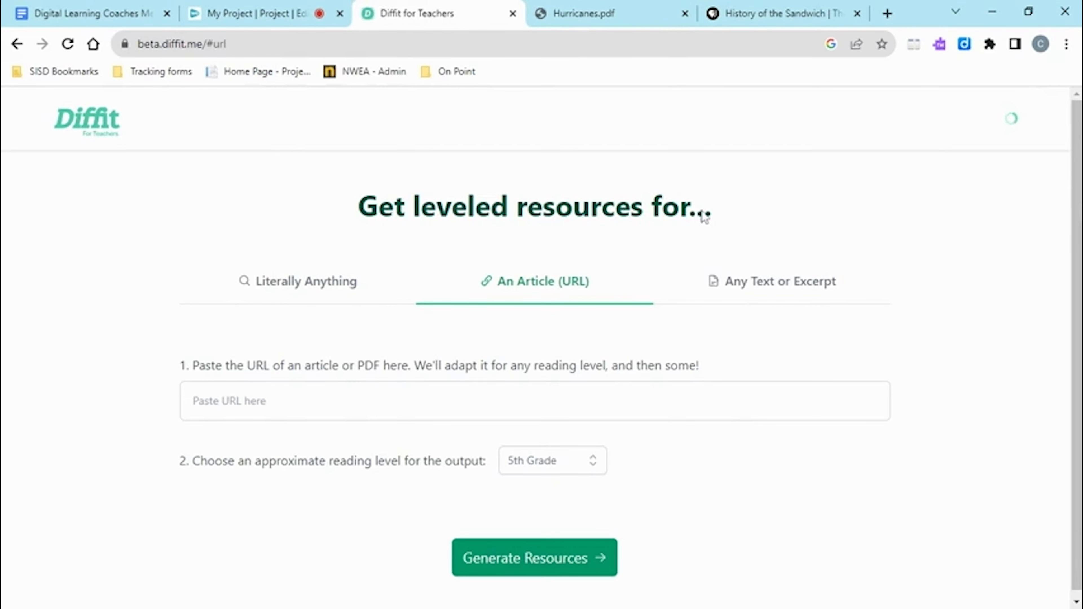
pyautogui.click(763, 280)
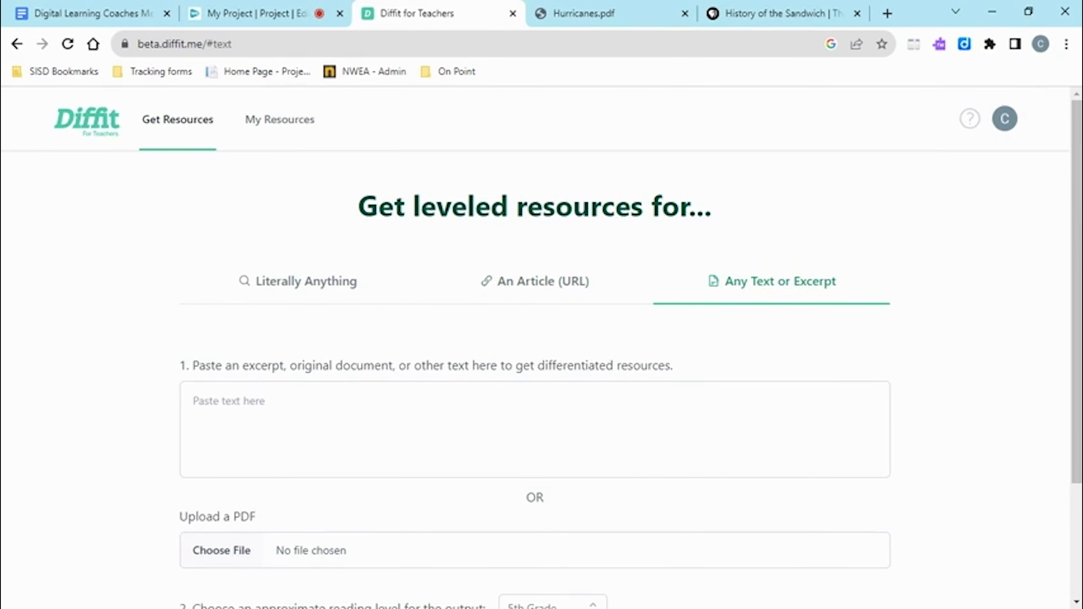
pyautogui.scroll(-2, 264, 473)
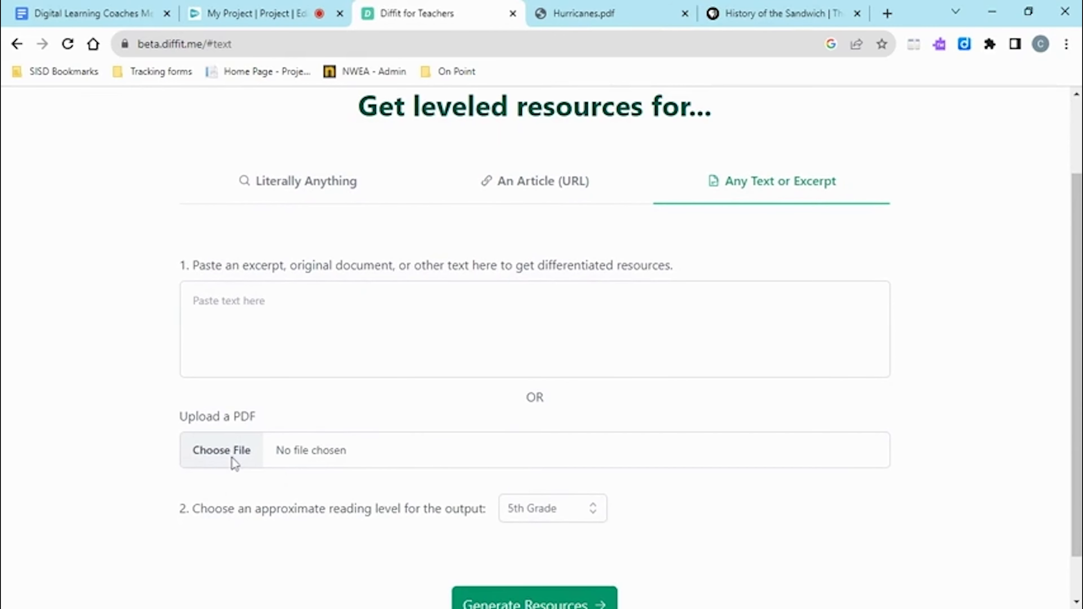
pyautogui.click(235, 463)
pyautogui.click(589, 541)
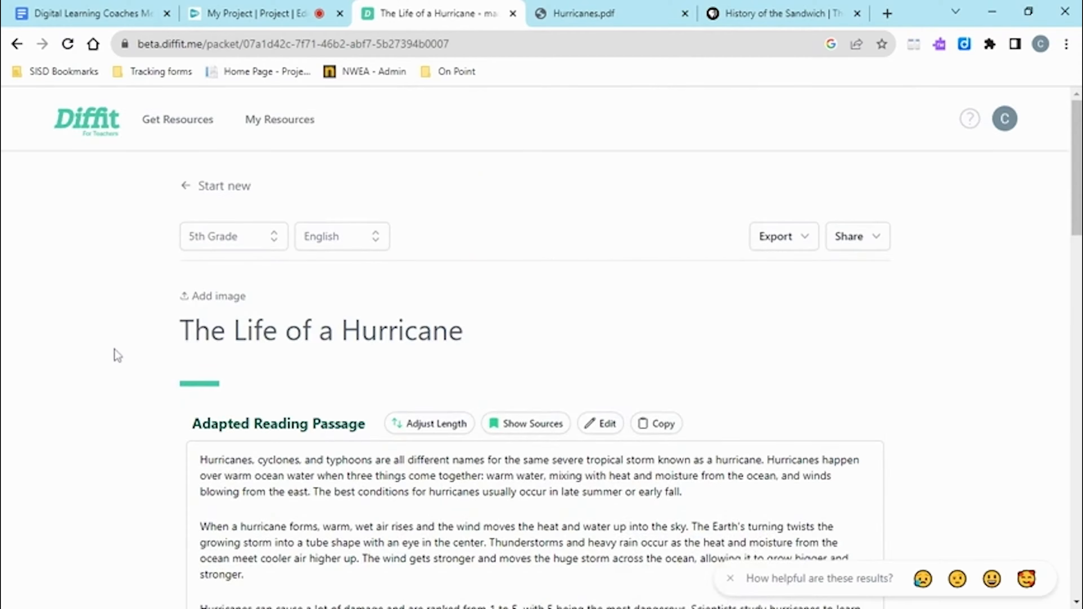
# Review the hurricane resource's adapted passage, summary, key vocabulary words and multiple choice questions
pyautogui.scroll(-10, 113, 355)
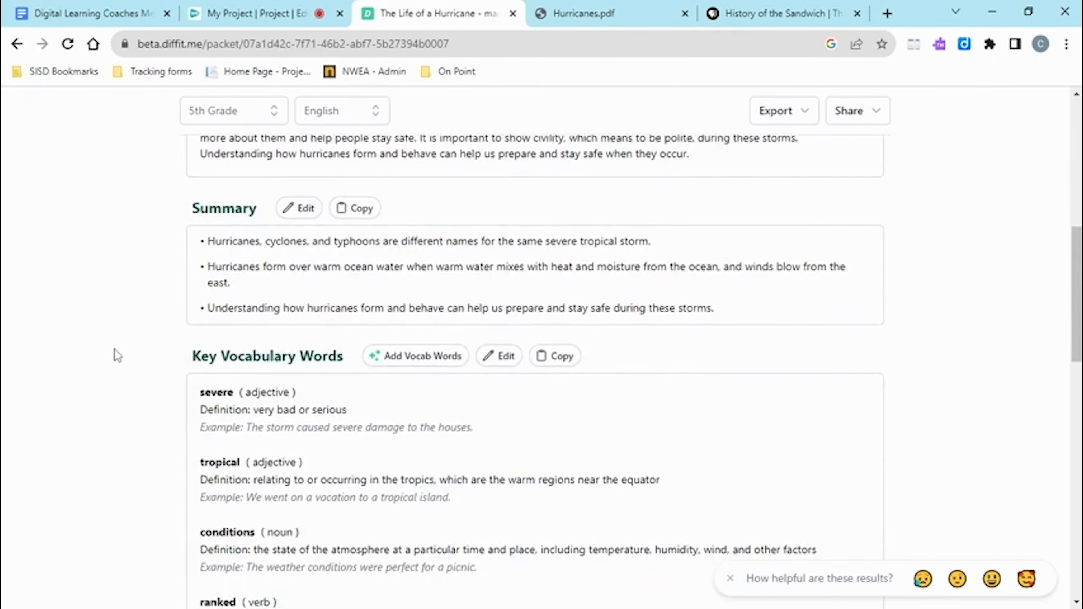
pyautogui.scroll(-10, 114, 355)
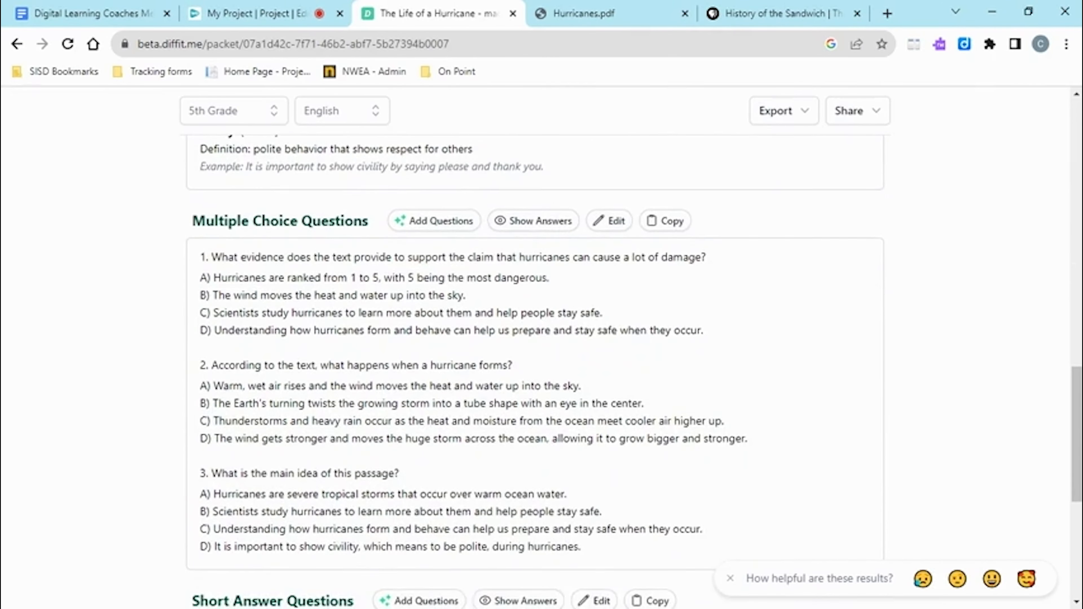
pyautogui.scroll(15, 542, 348)
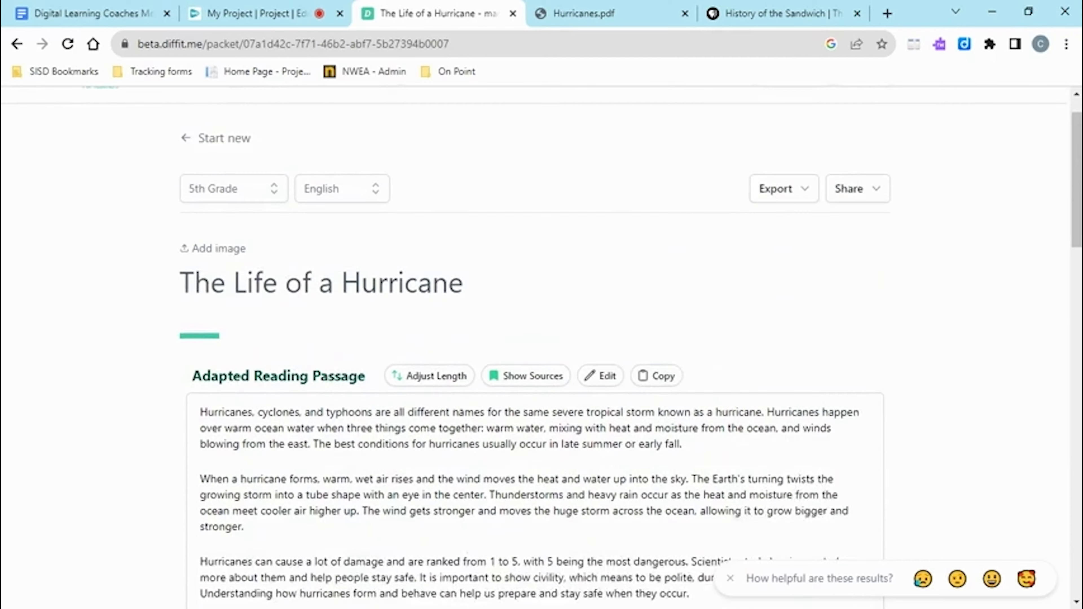
pyautogui.scroll(1, 542, 348)
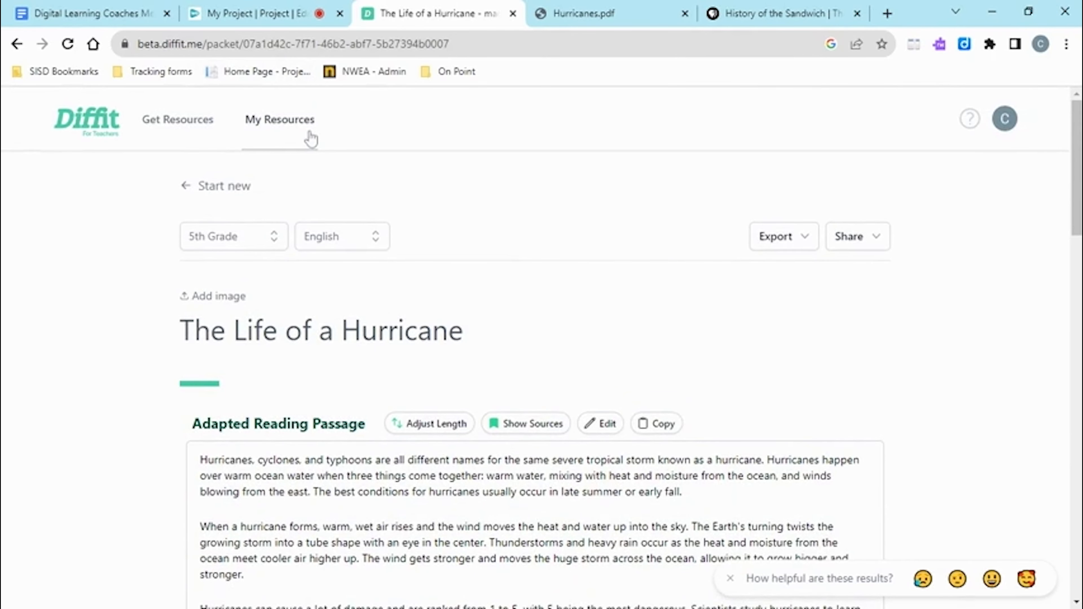
# Open the list of saved resources and look through the entries with their reading levels and languages
pyautogui.click(280, 120)
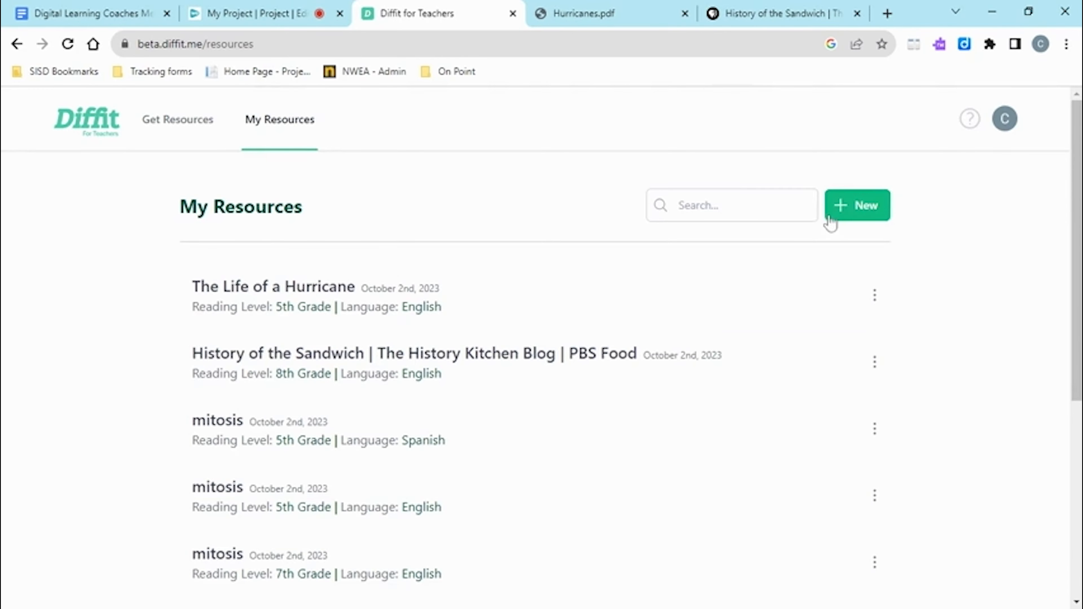
pyautogui.scroll(-8, 146, 292)
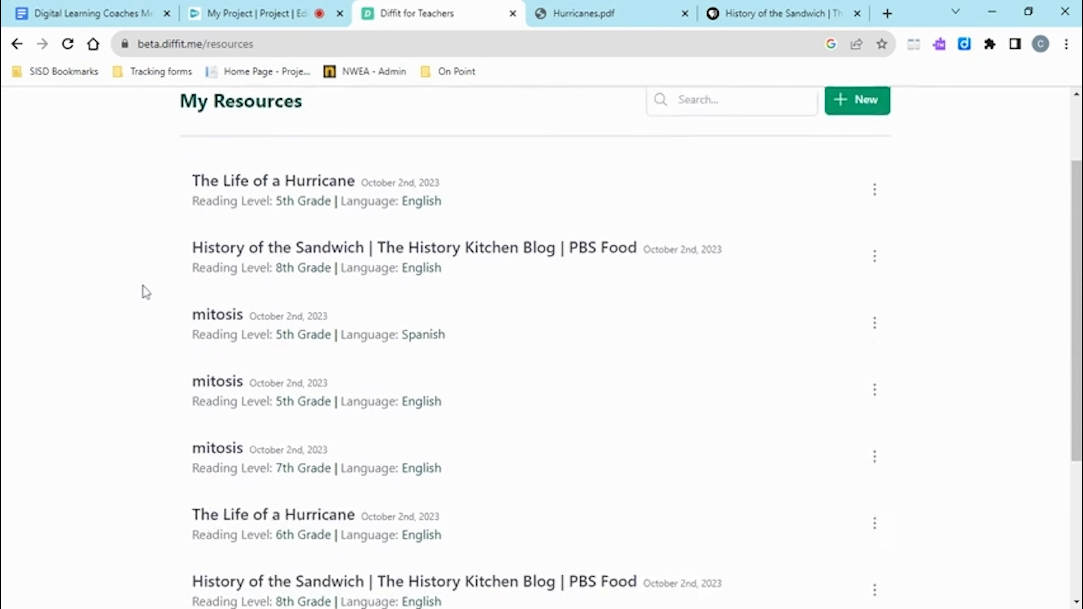
pyautogui.scroll(-10, 542, 347)
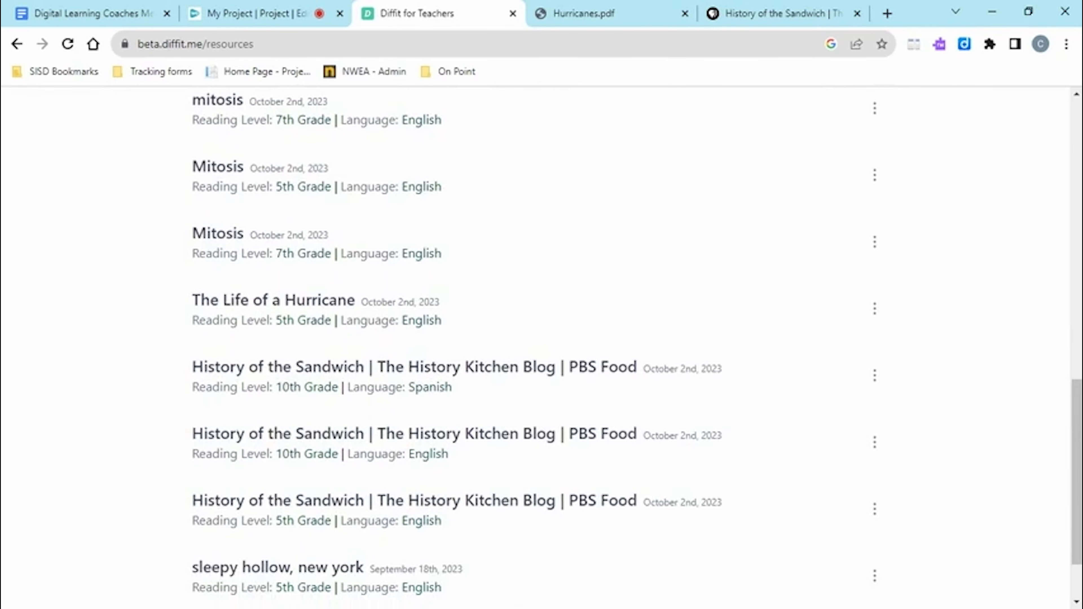
pyautogui.scroll(20, 542, 347)
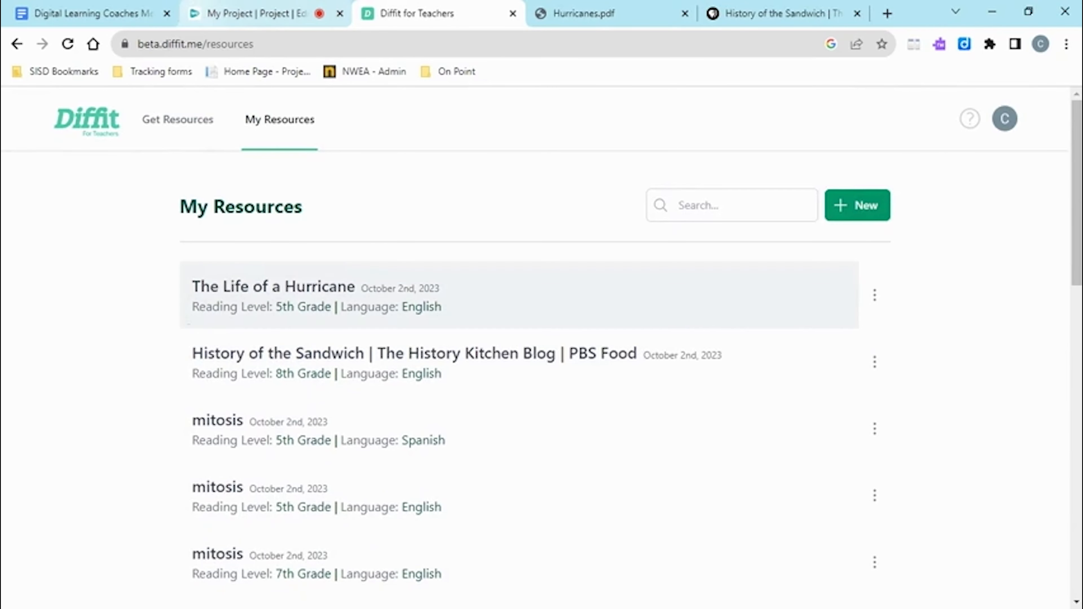